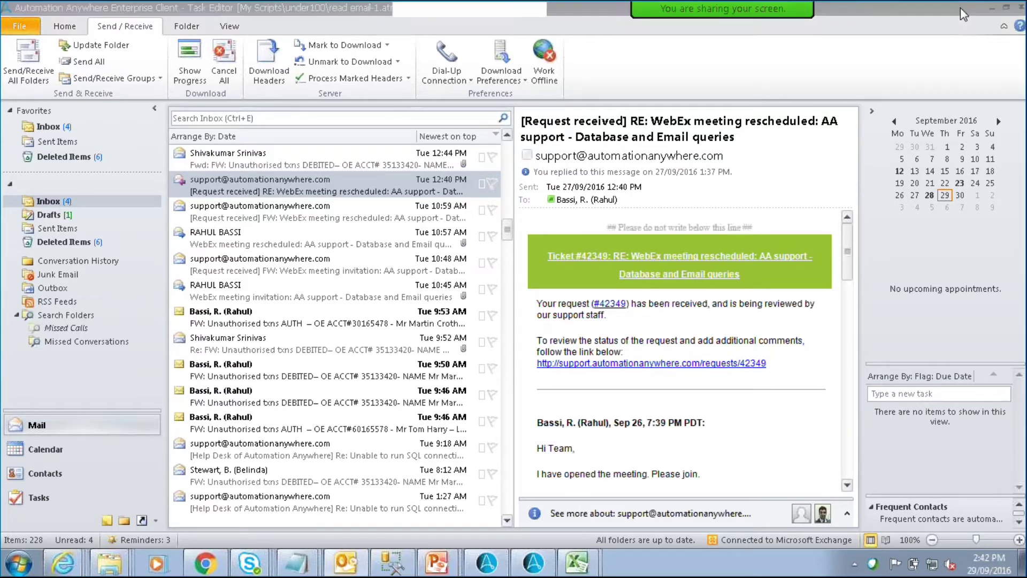
# Minimise the Outlook inbox and run the read email-1 automation task.
pyautogui.click(961, 8)
pyautogui.click(159, 53)
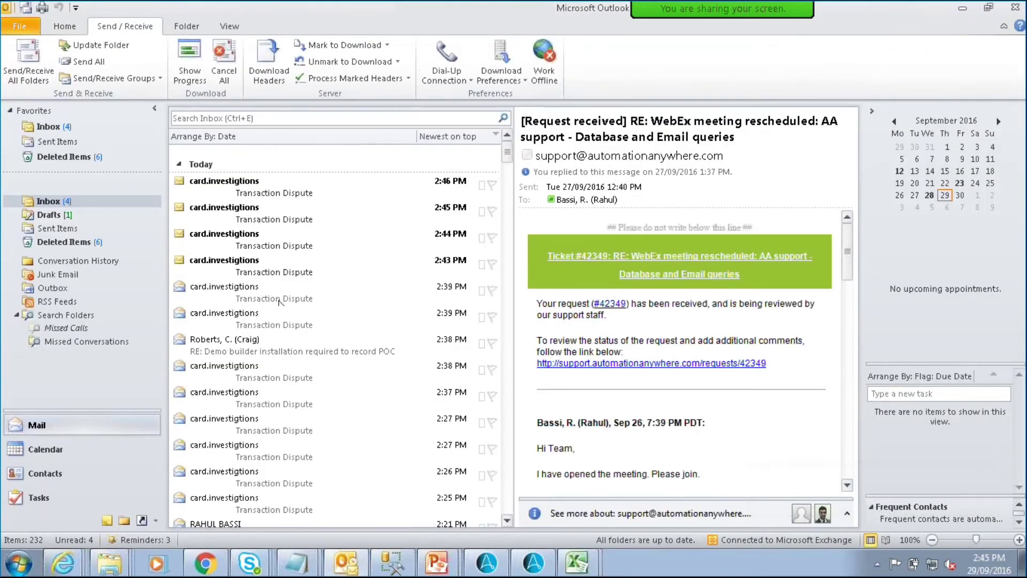
# Read the 2:43 PM and 2:44 PM Transaction Dispute emails, including the $70.01 credit notice.
pyautogui.doubleClick(263, 271)
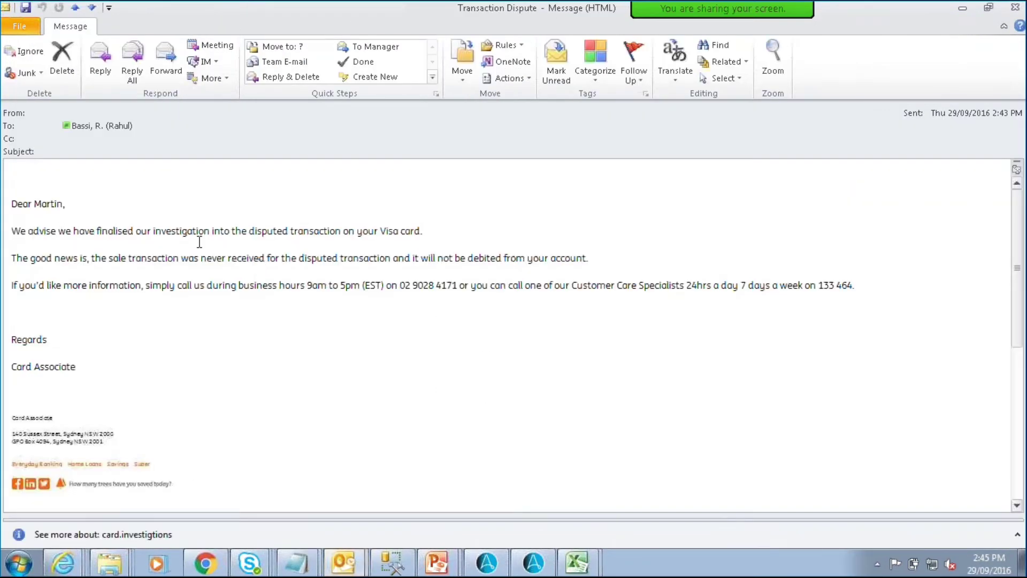
pyautogui.press('Escape')
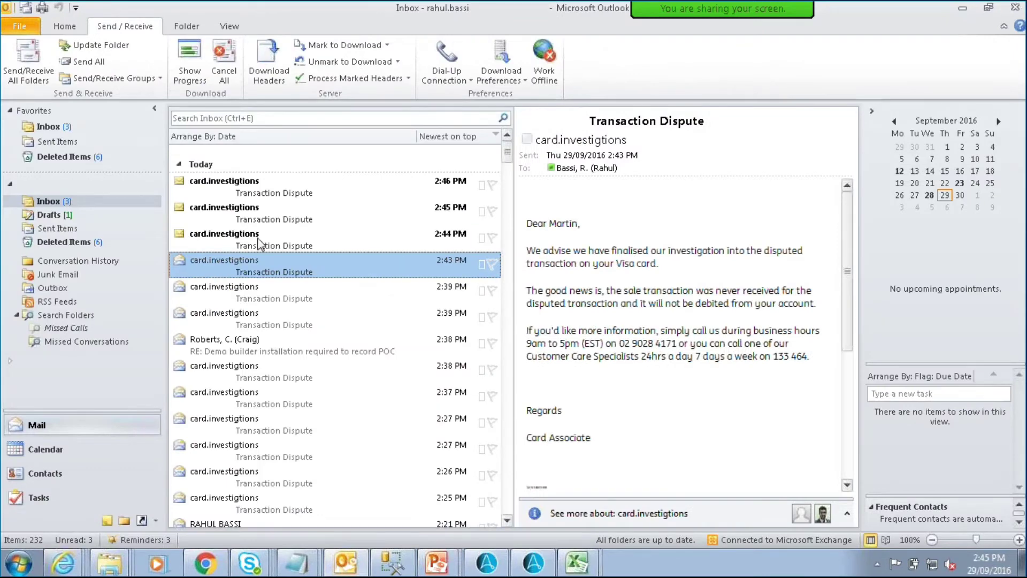
pyautogui.doubleClick(262, 239)
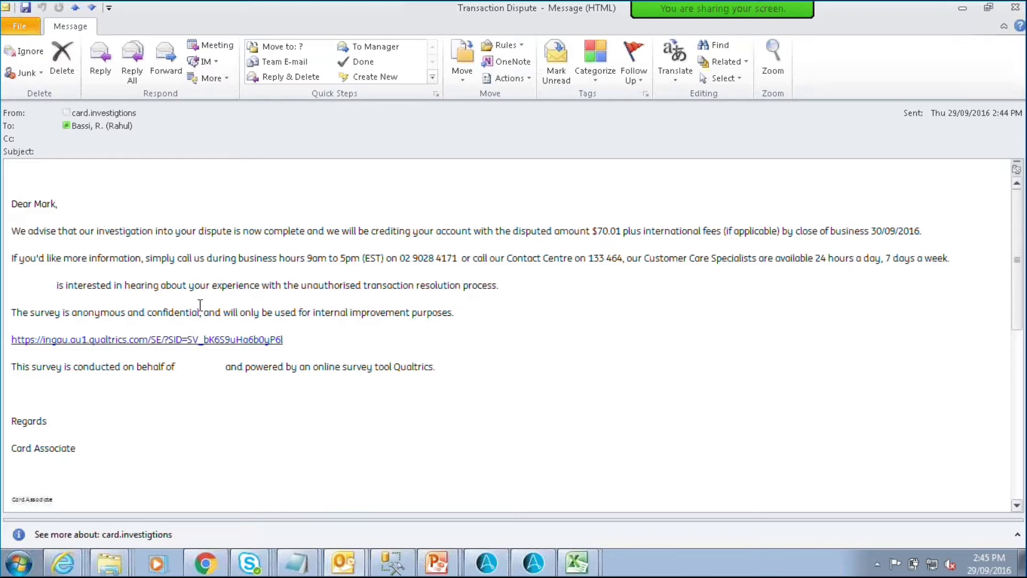
pyautogui.press('Escape')
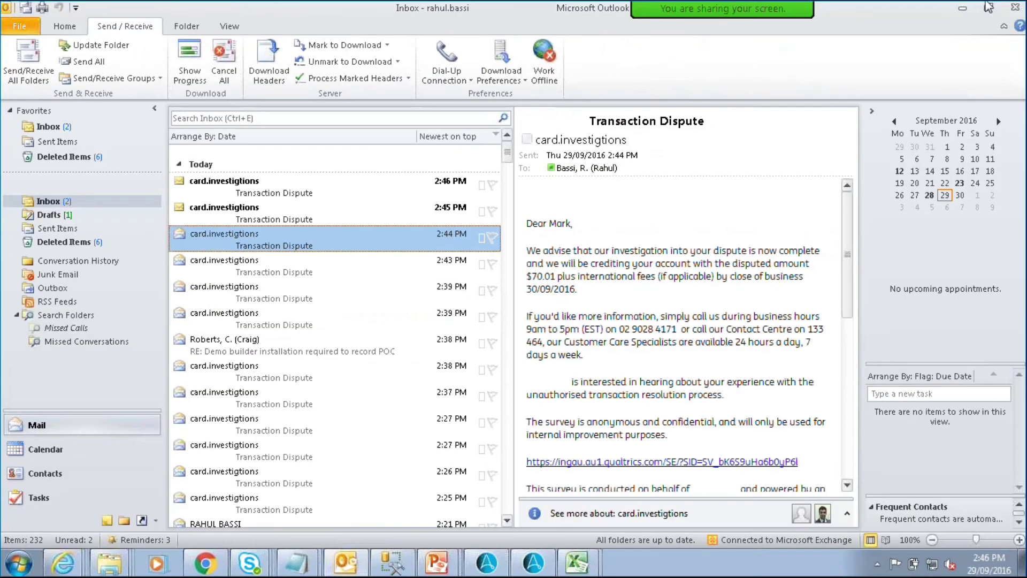
# Minimise Outlook and view the Fraud_Dispute query results with new fraud rows 21–24.
pyautogui.click(961, 8)
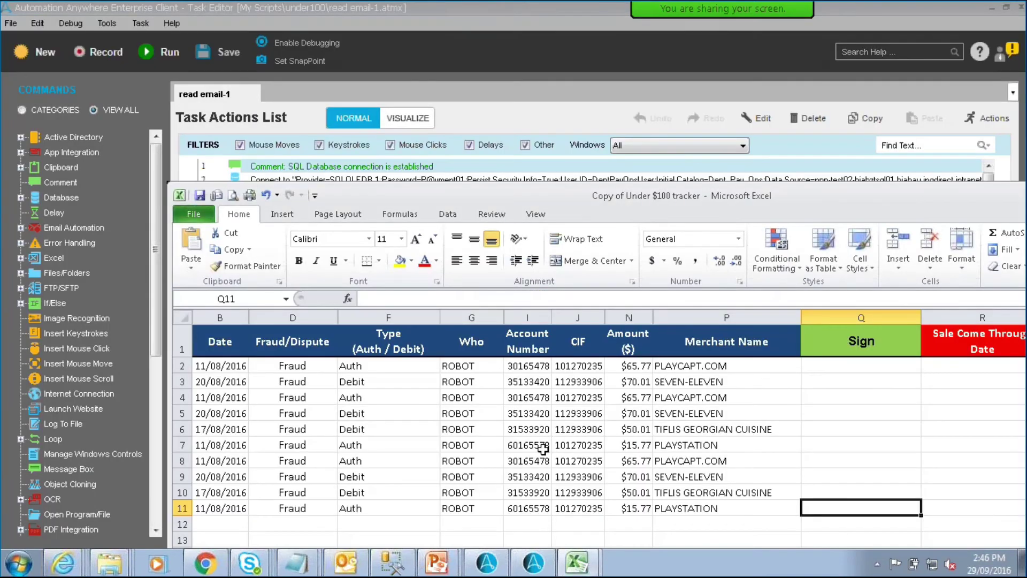
pyautogui.click(391, 562)
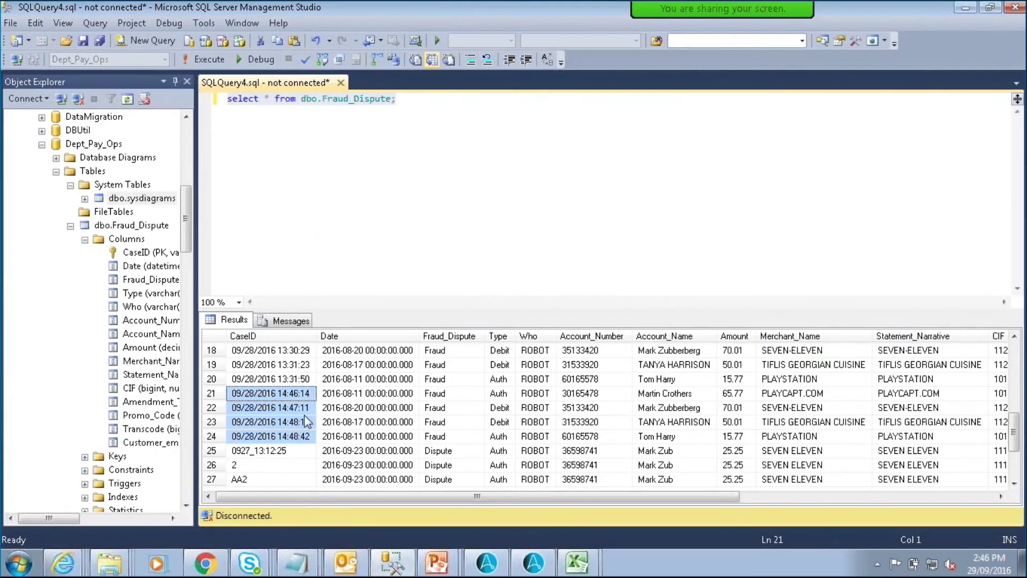